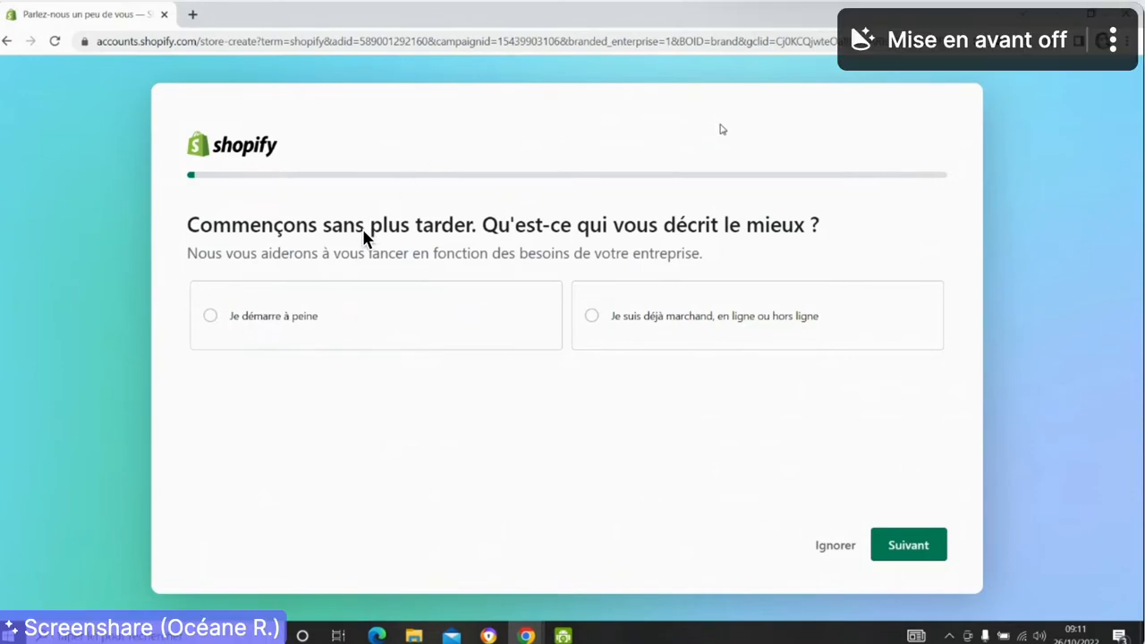
- Answer the store setup questions with "Je démarre à peine" and "Une boutique en ligne" as the sales channel
click(218, 320)
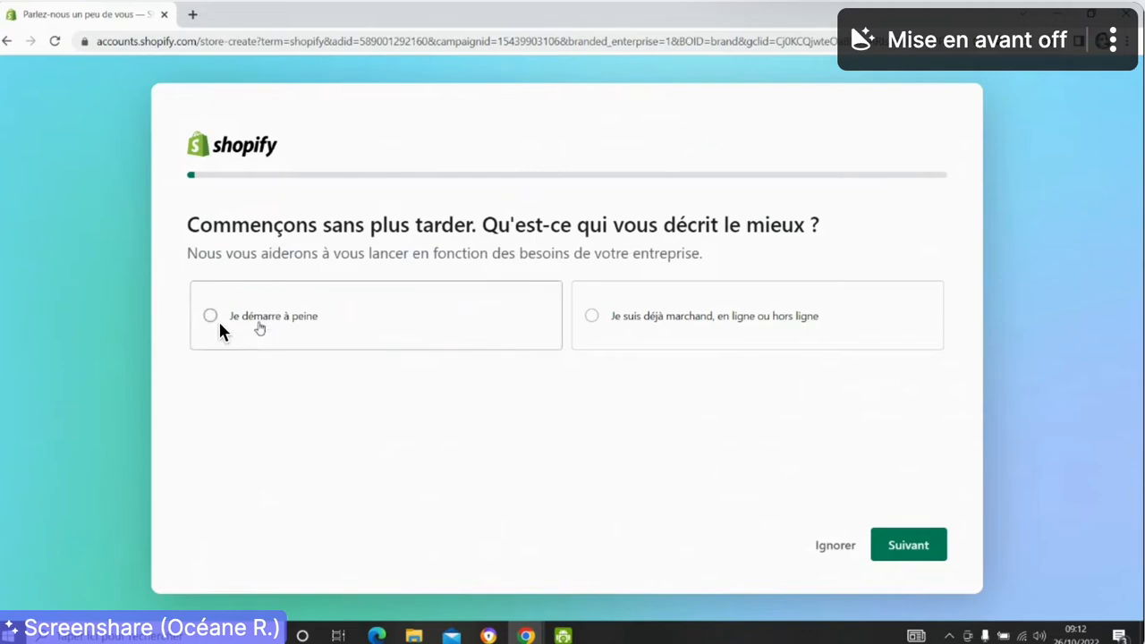
click(903, 550)
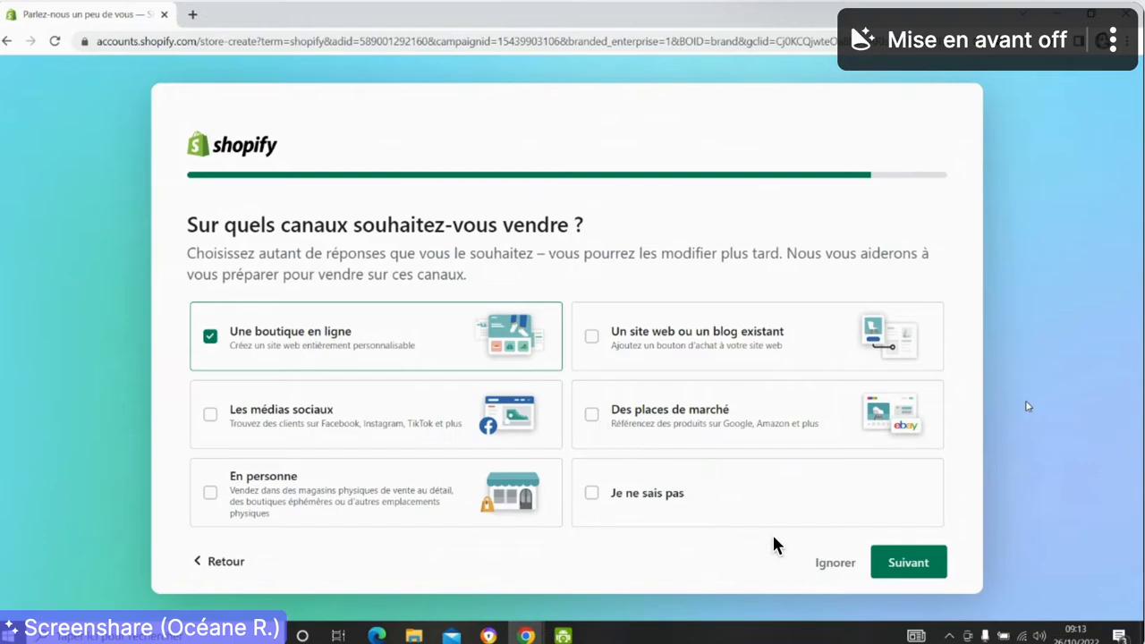
click(905, 563)
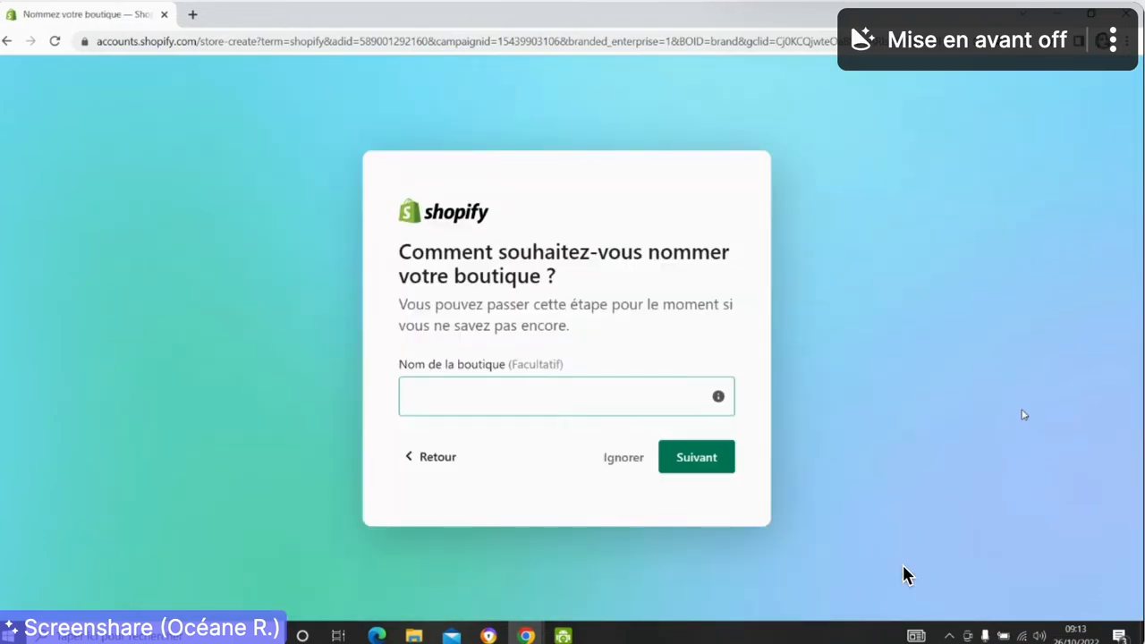
- Name the store "atelierorlaveed" and continue to the business location question
click(536, 405)
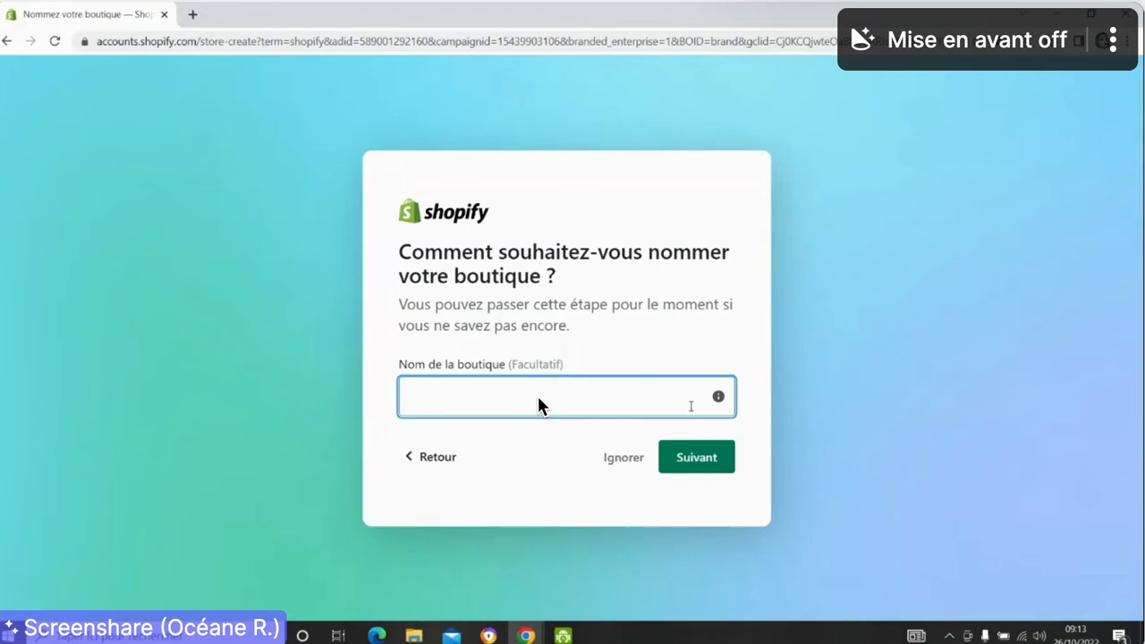
text(ar)
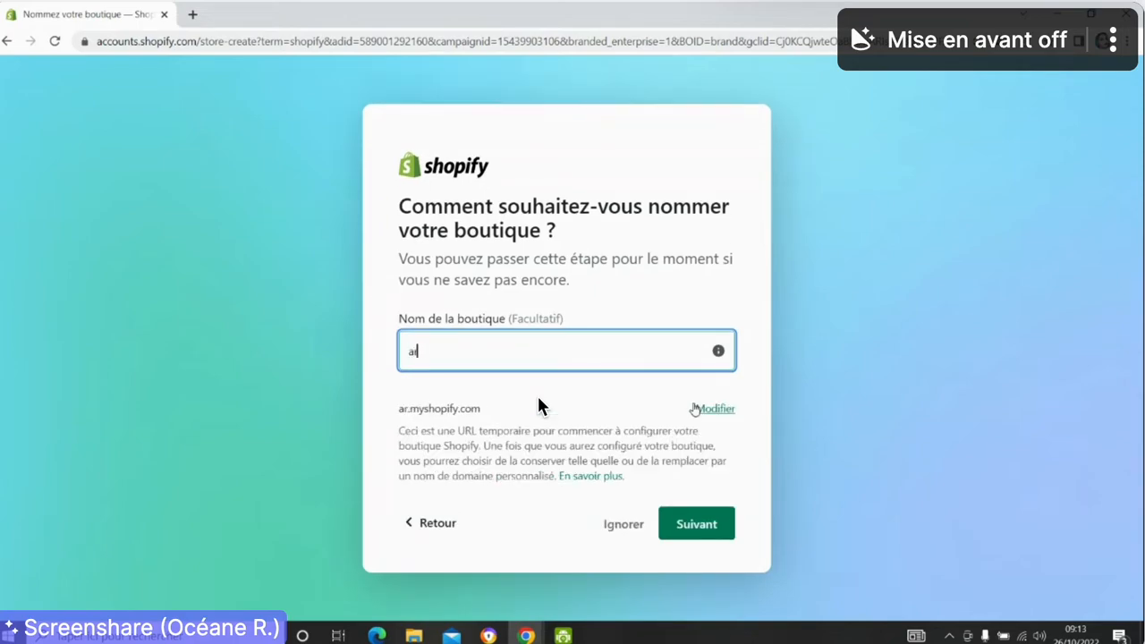
key(BackSpace)
text(telier)
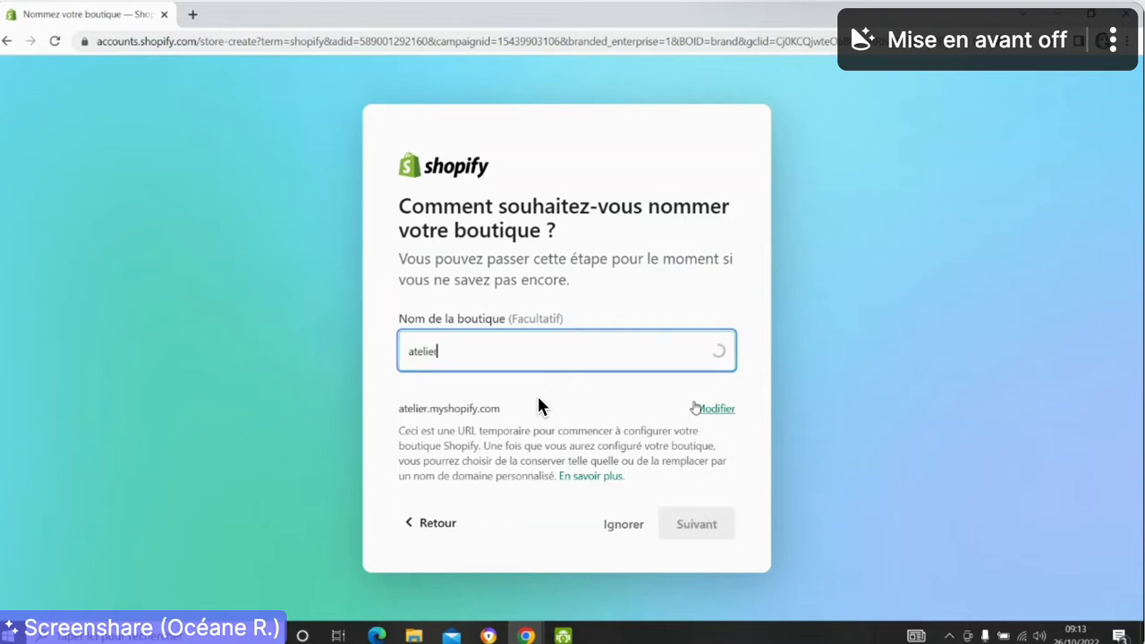
text(orlaveed)
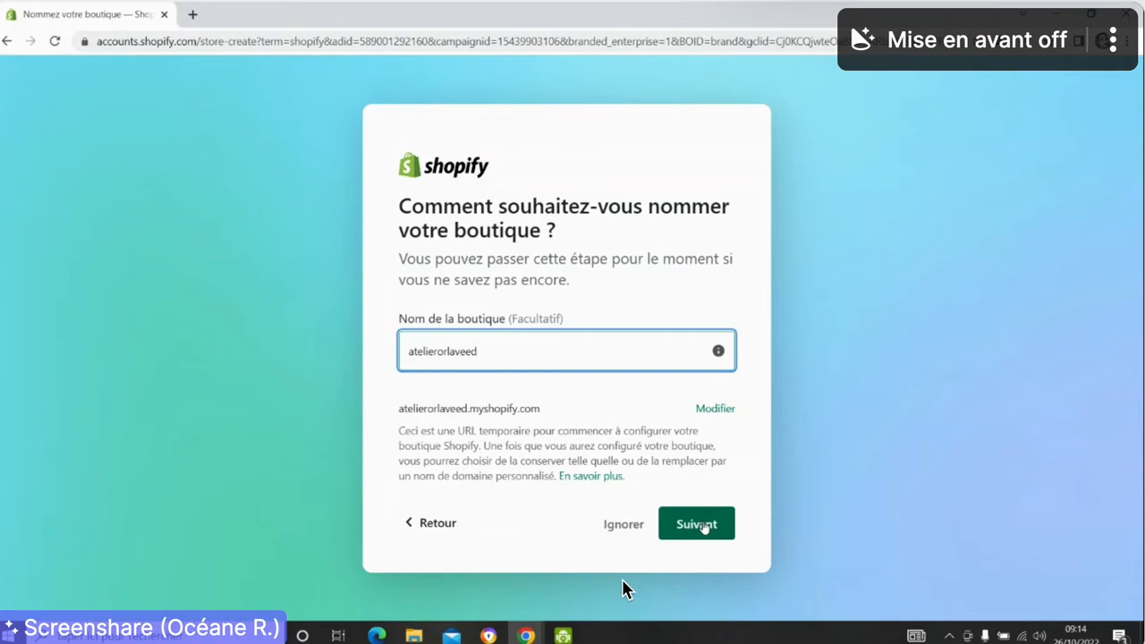
click(705, 528)
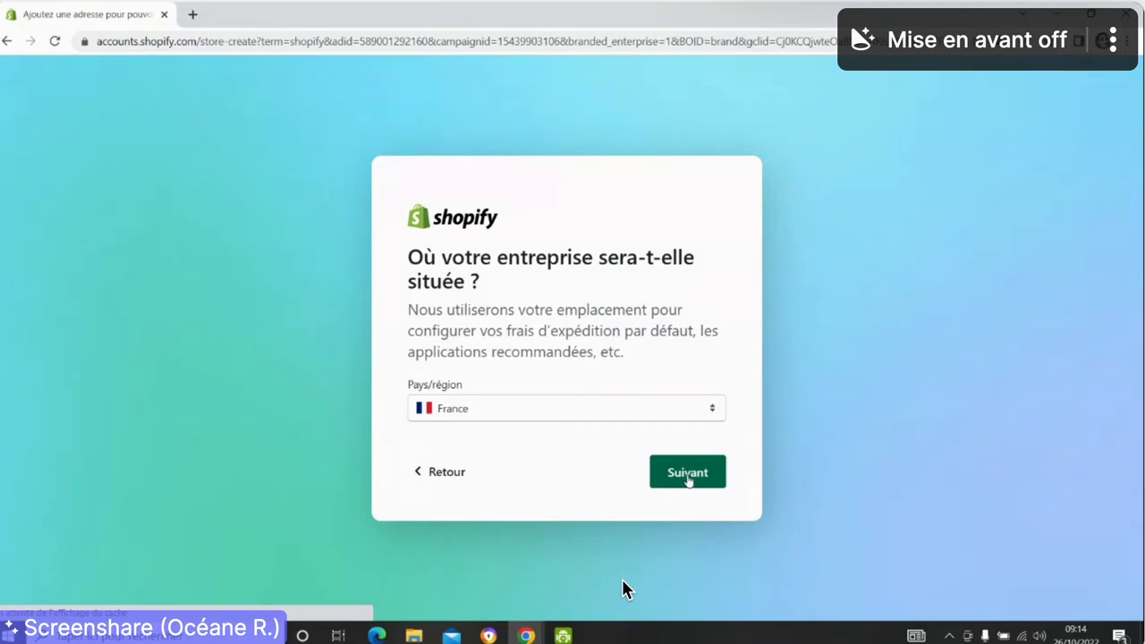
- Accept France as the business location and create the Shopify login with the existing Google account
click(688, 479)
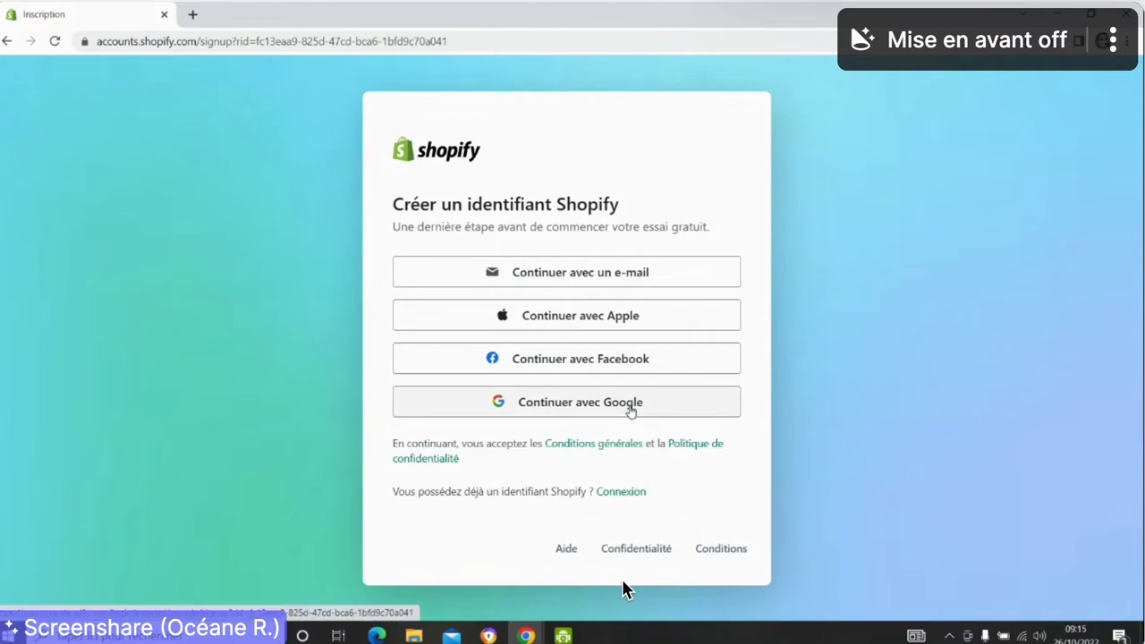
click(631, 409)
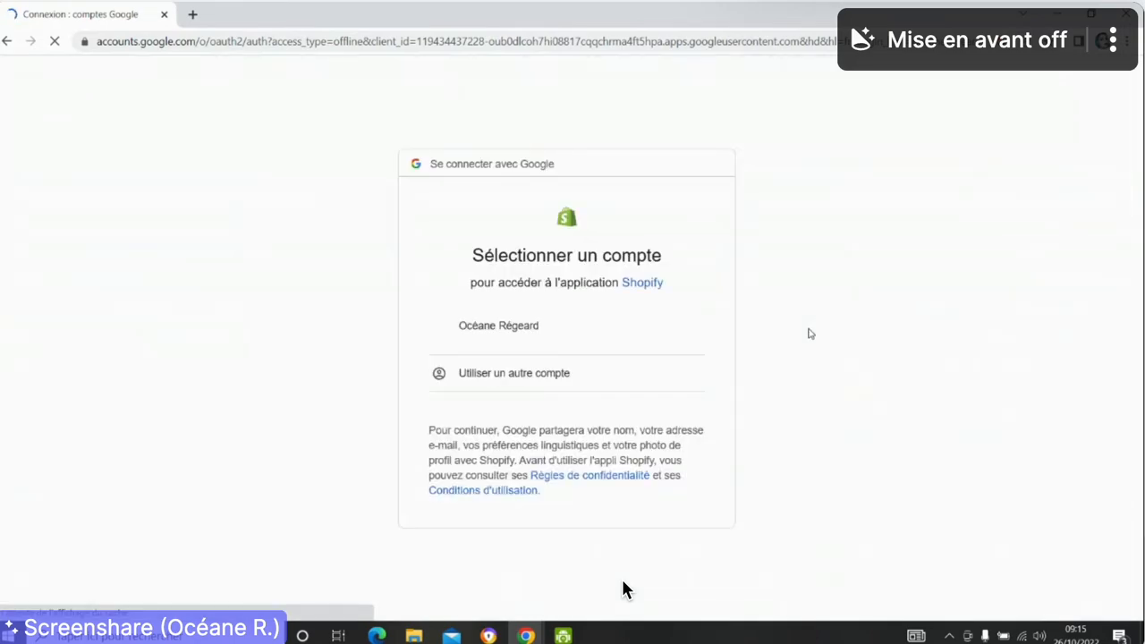
click(511, 331)
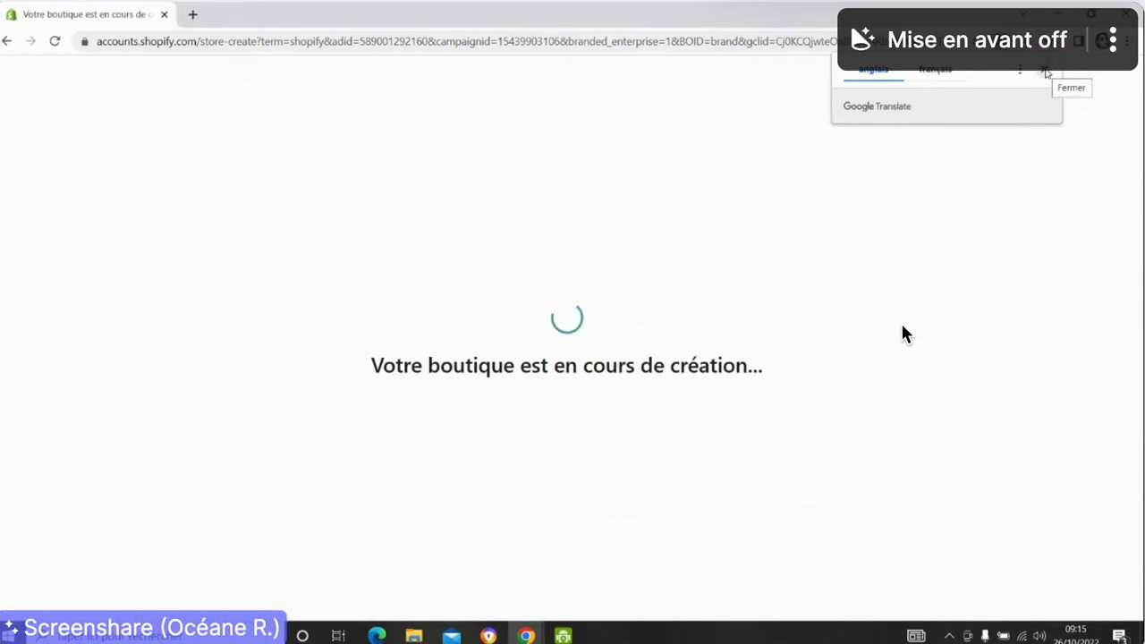
- Dismiss the translation prompt and the pricing banner, and collapse the trial notice on the admin home page
click(1045, 72)
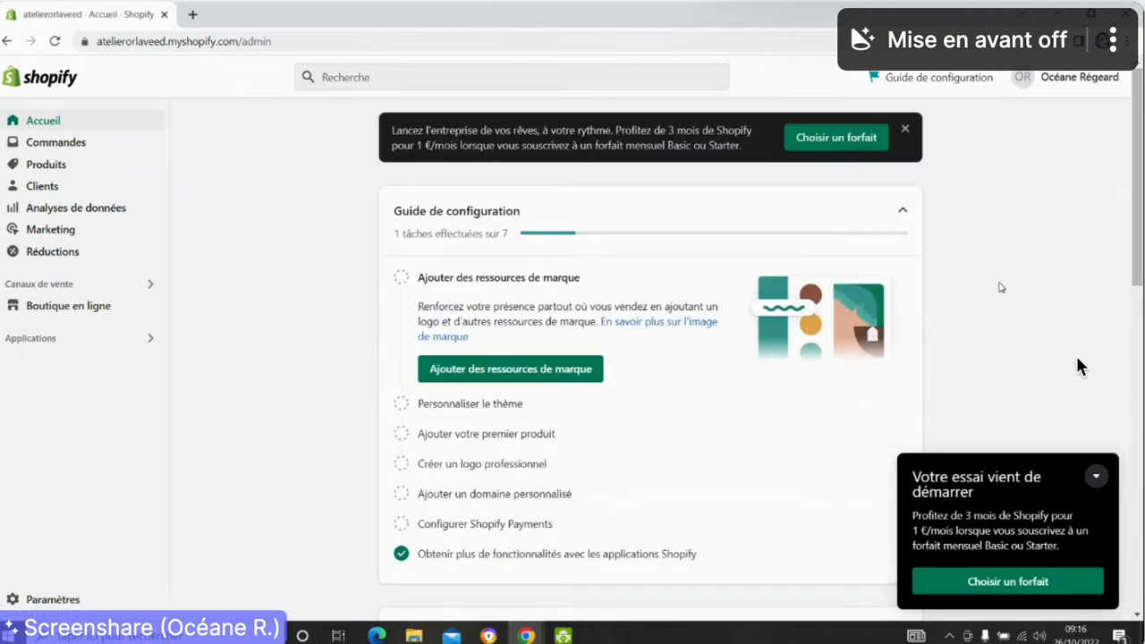
click(1093, 479)
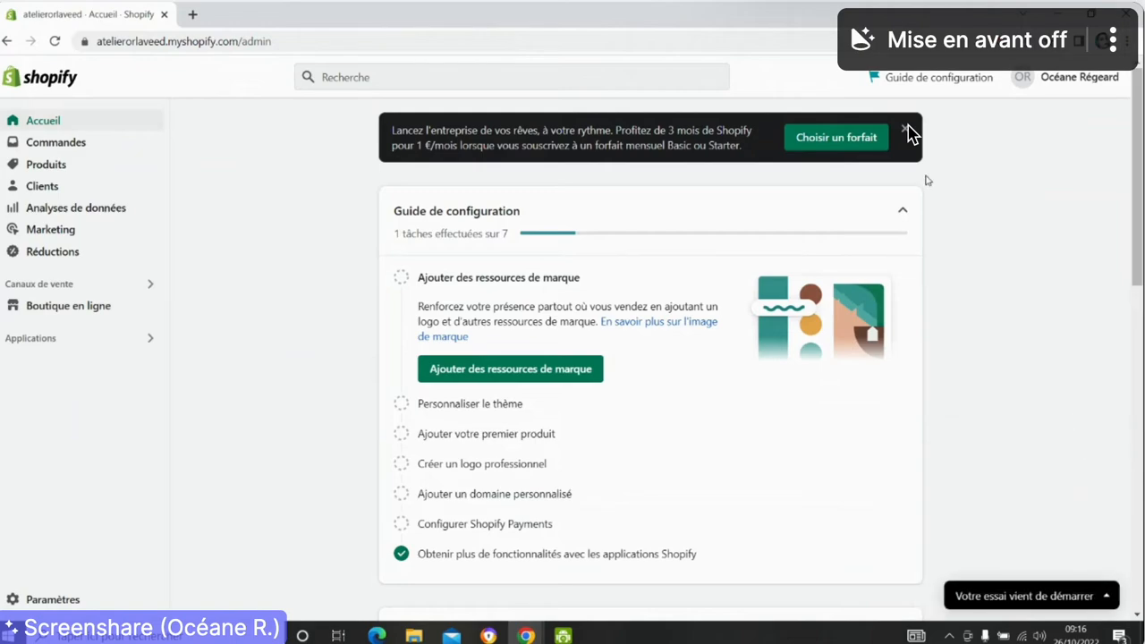
click(908, 134)
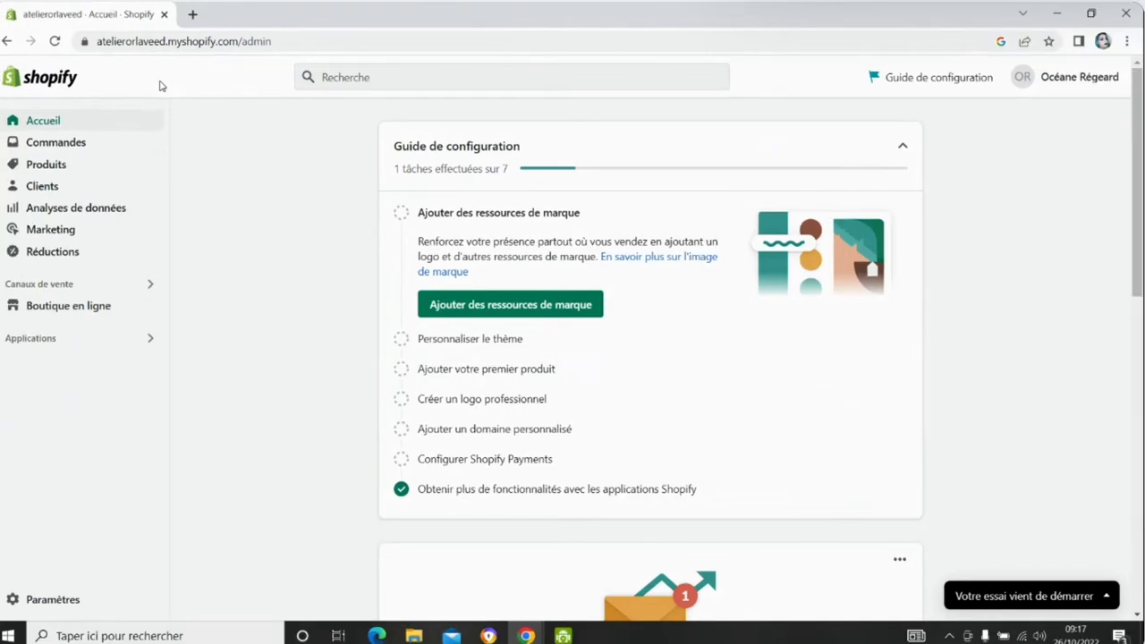
- View the online store and examine its default home page from header to footer, returning to the Shopify admin
mouse_move(84, 310)
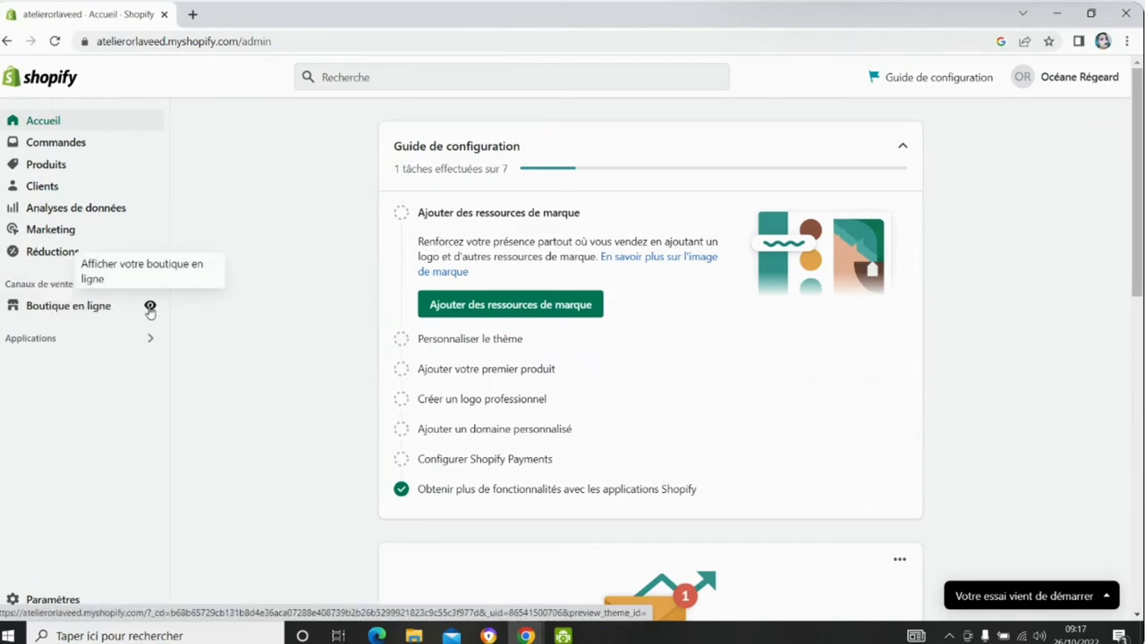
click(150, 308)
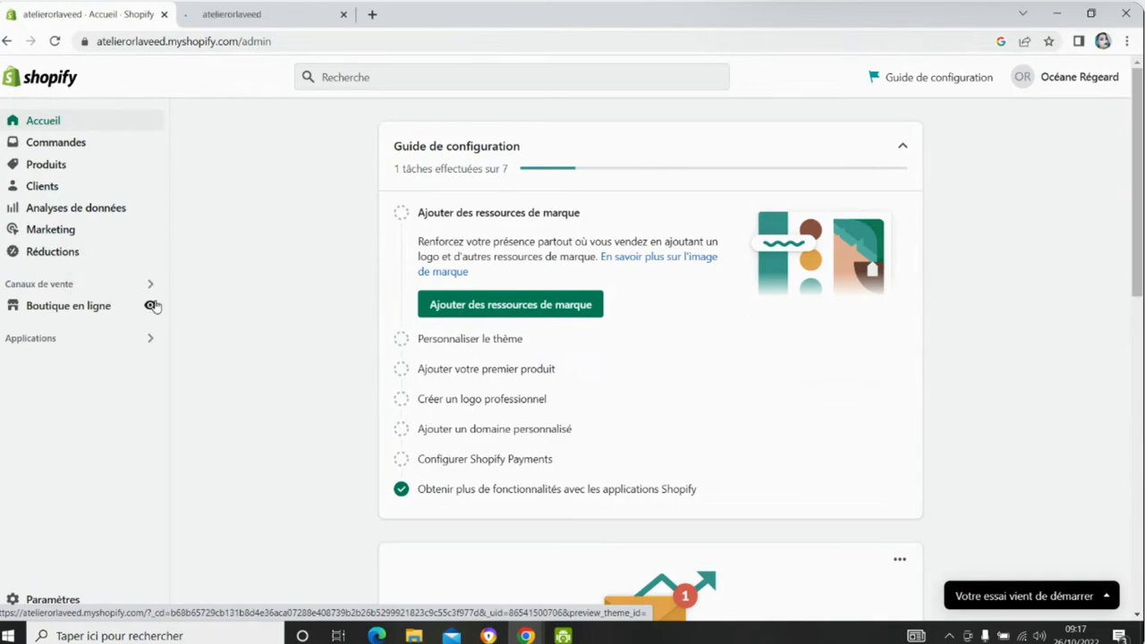
click(249, 14)
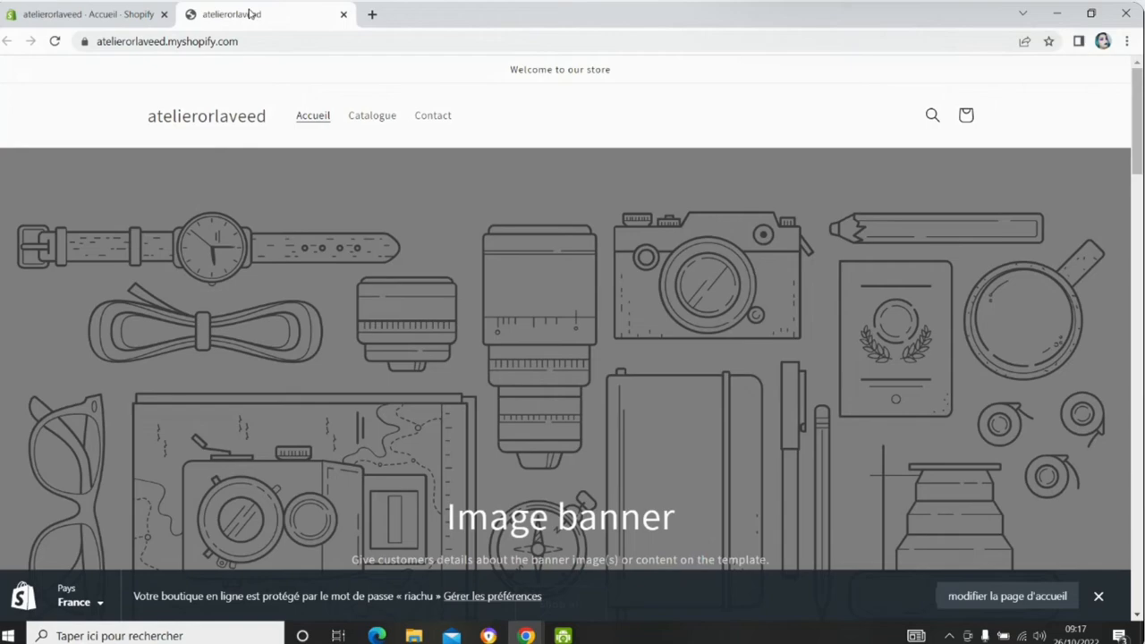
scroll(332, 148, down, 5)
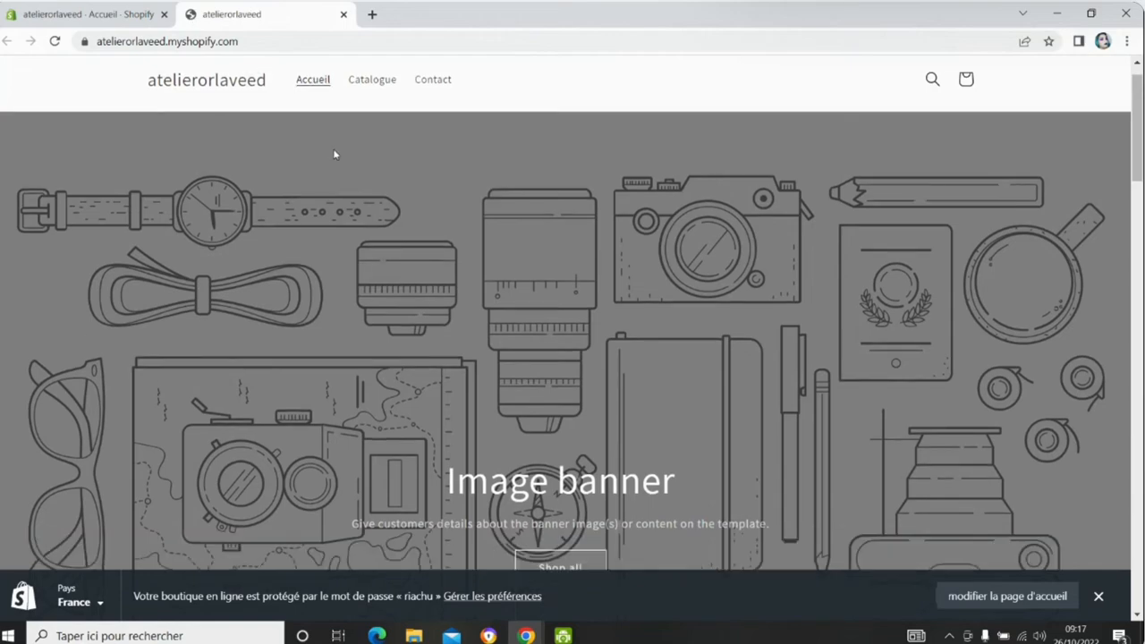
scroll(335, 154, down, 6)
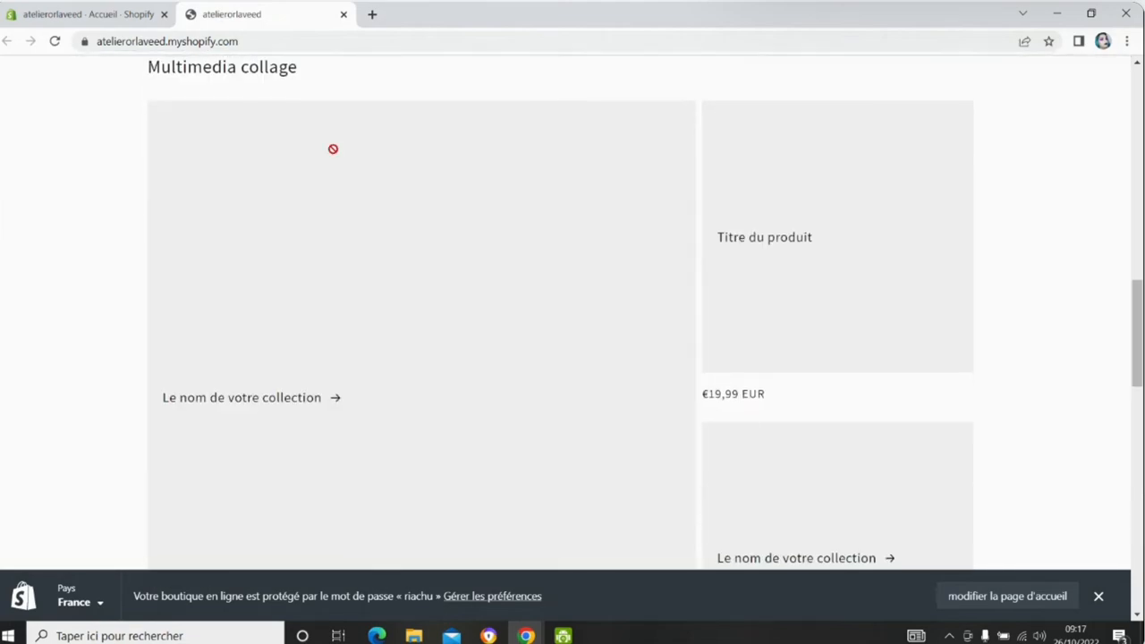
scroll(334, 148, down, 3)
scroll(333, 148, down, 10)
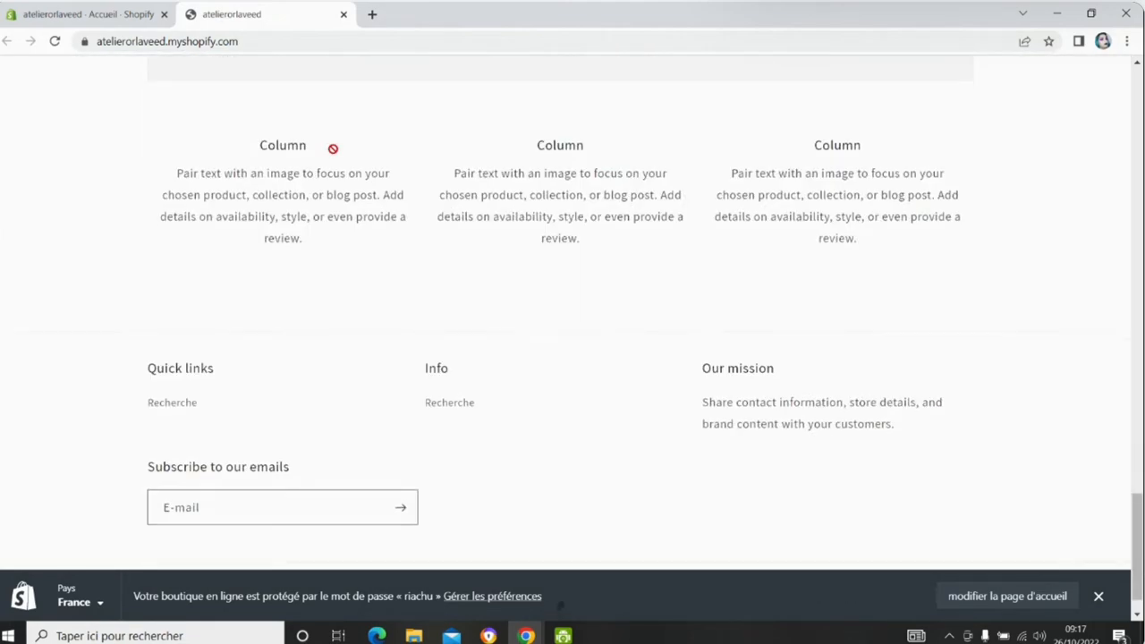
scroll(333, 150, up, 12)
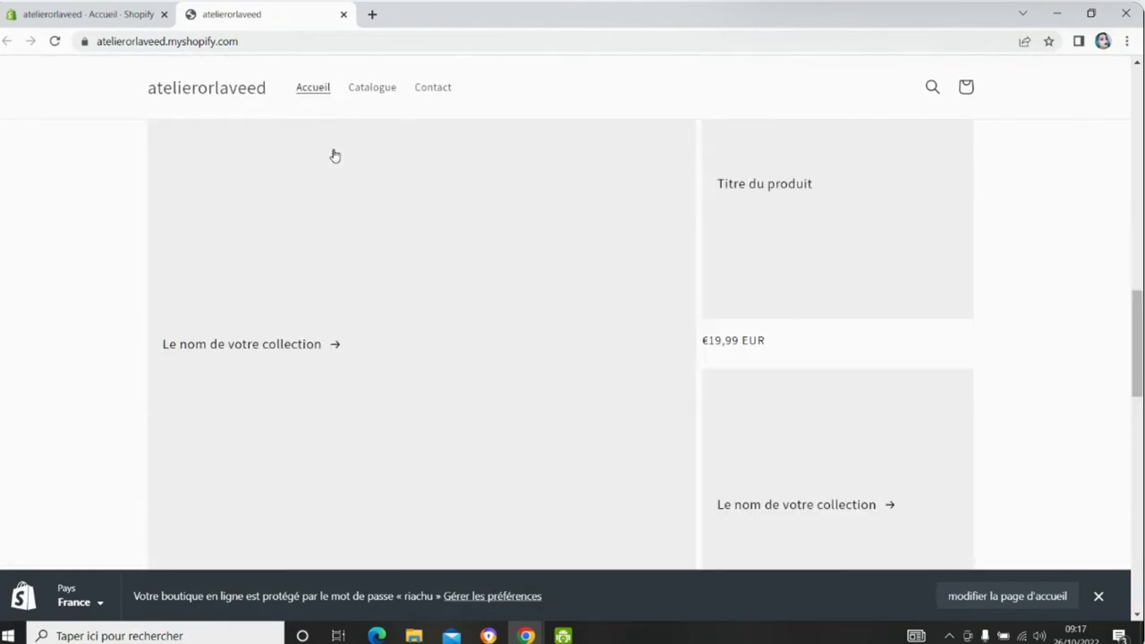
scroll(334, 154, up, 10)
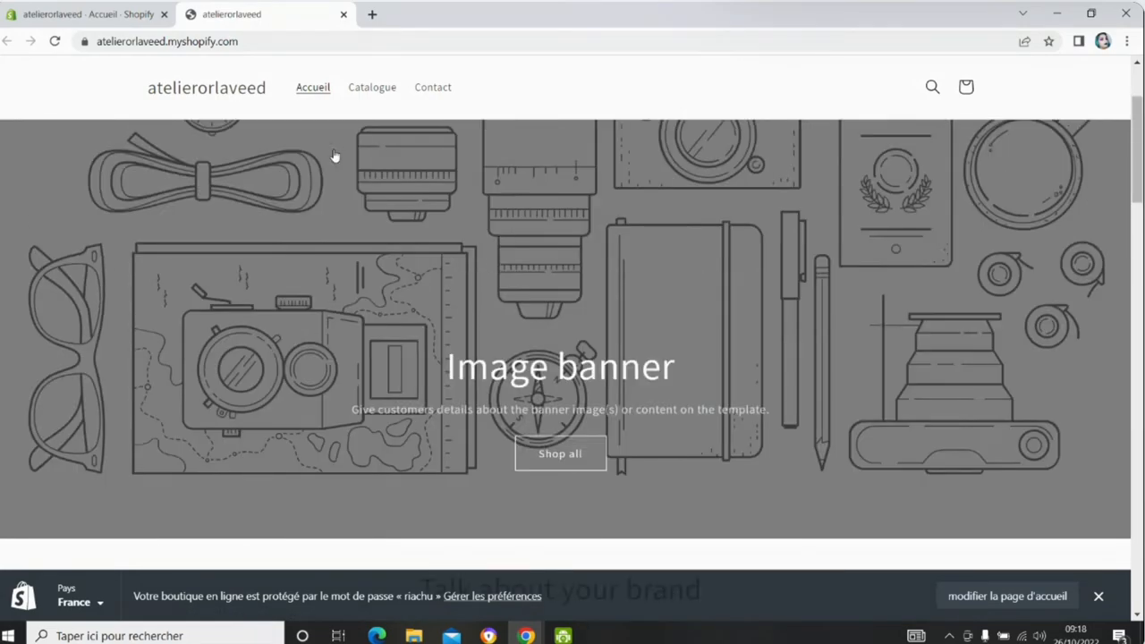
scroll(333, 154, down, 1)
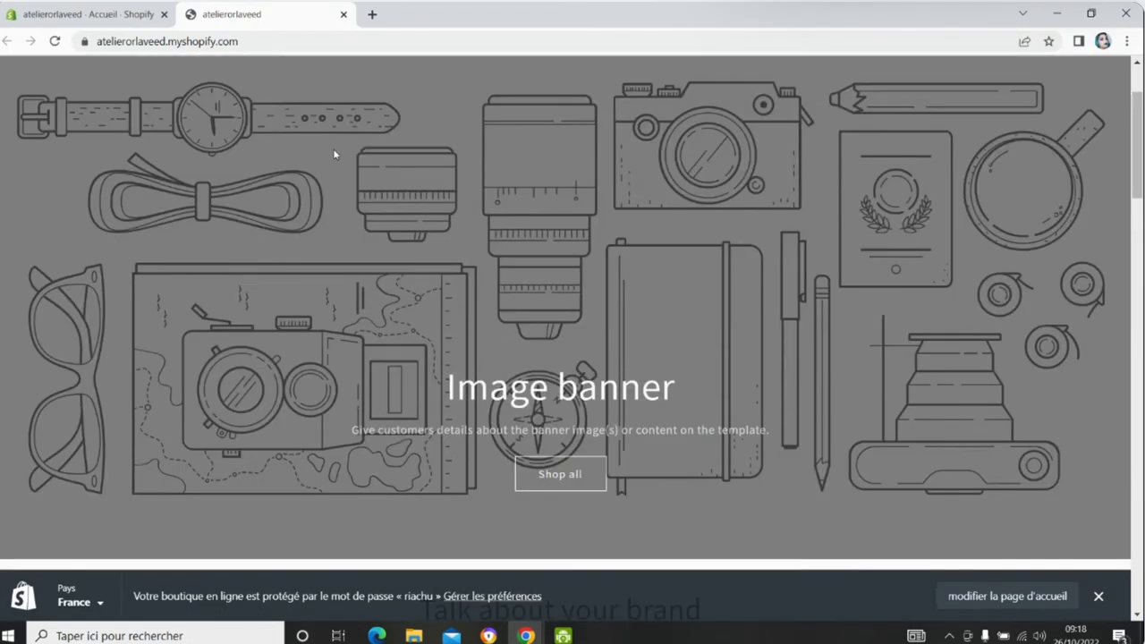
scroll(333, 154, up, 2)
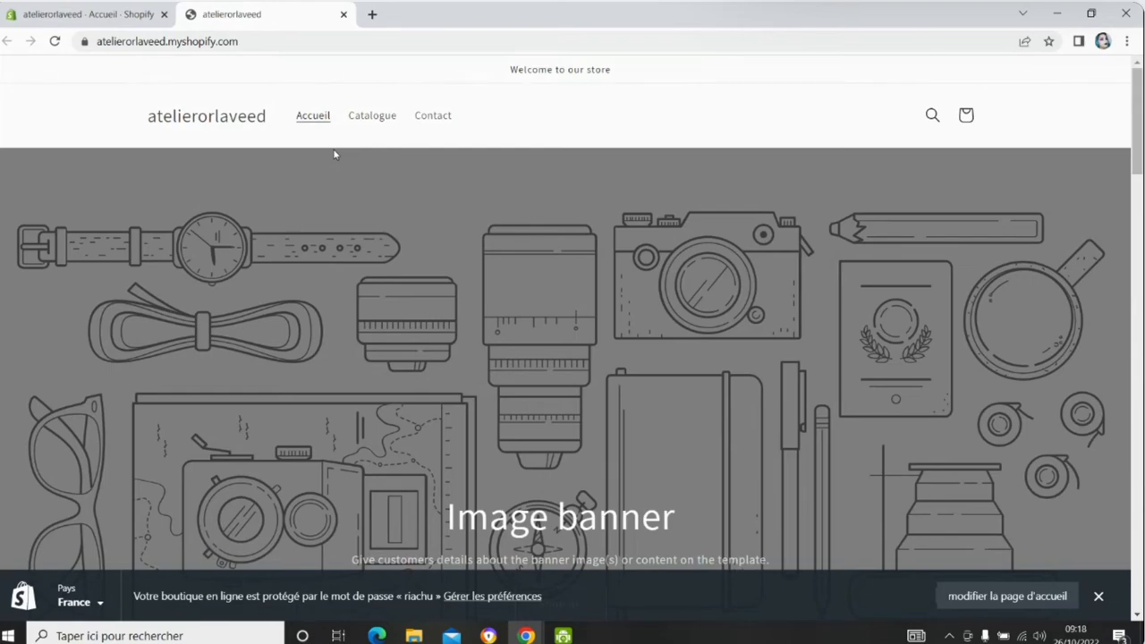
scroll(334, 154, down, 3)
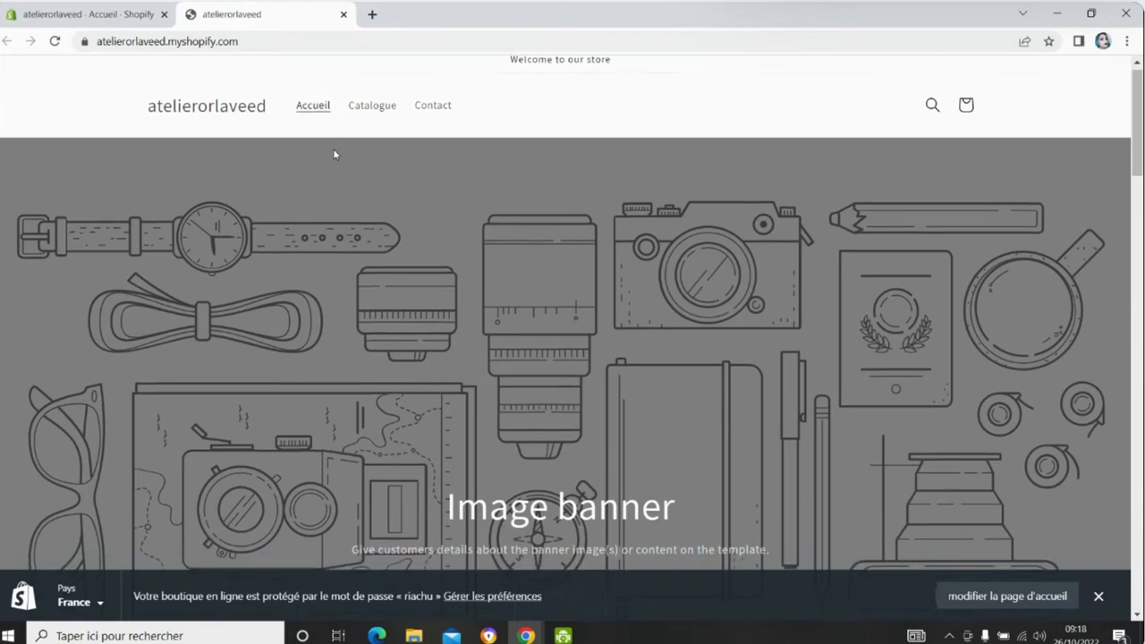
scroll(334, 154, up, 1)
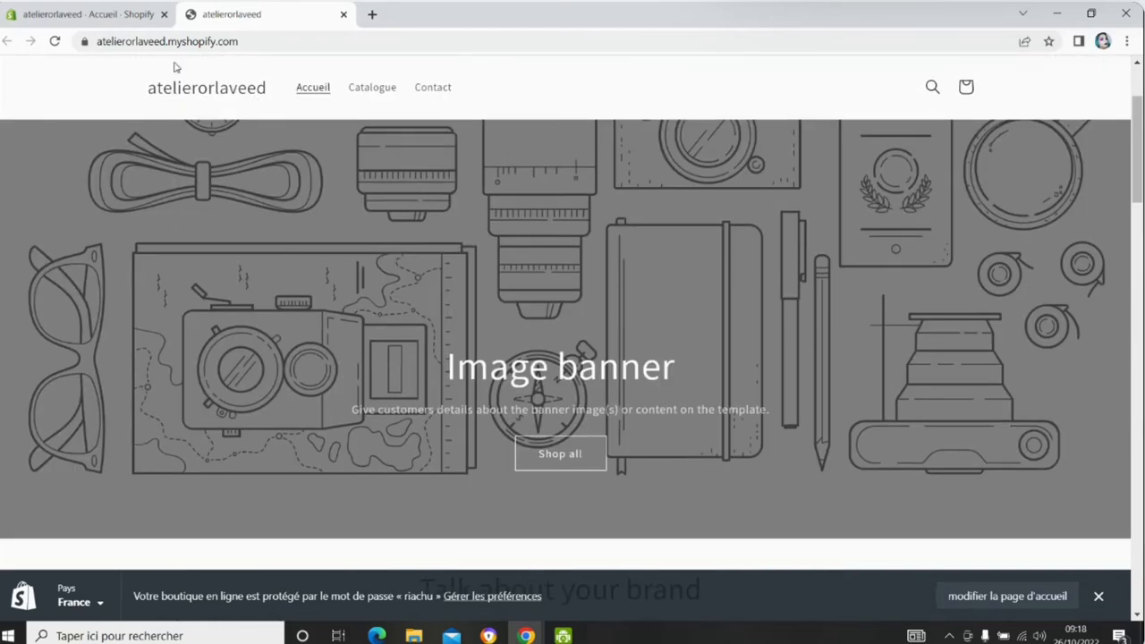
click(57, 16)
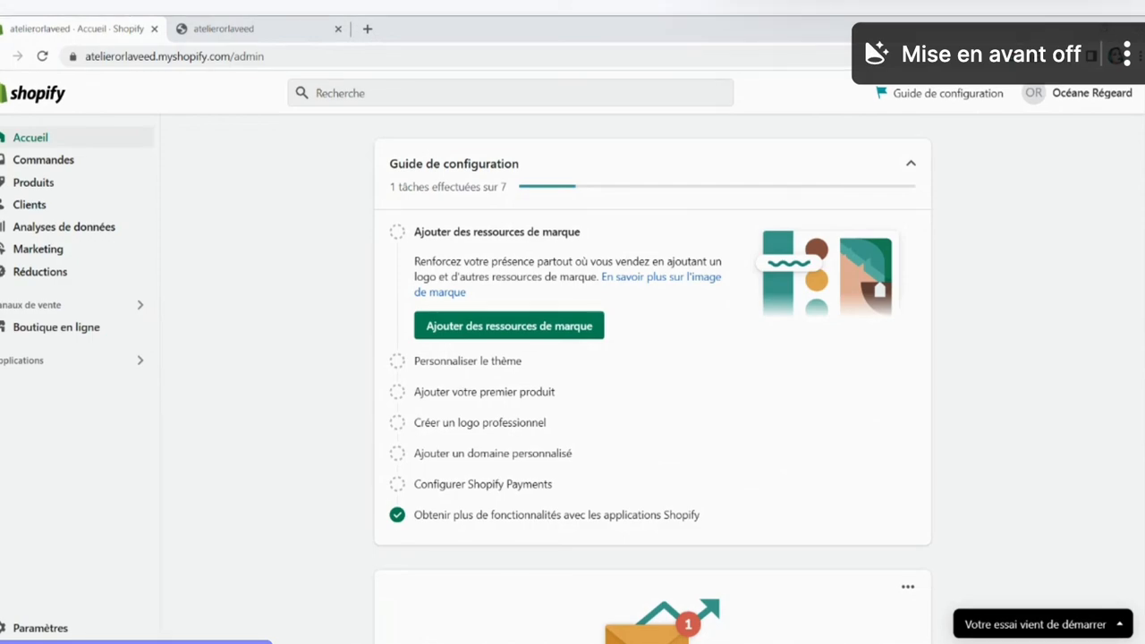
- Try to access the shared Google Docs document with another Google account, and return to the storefront page
drag(0, 230, 425, 38)
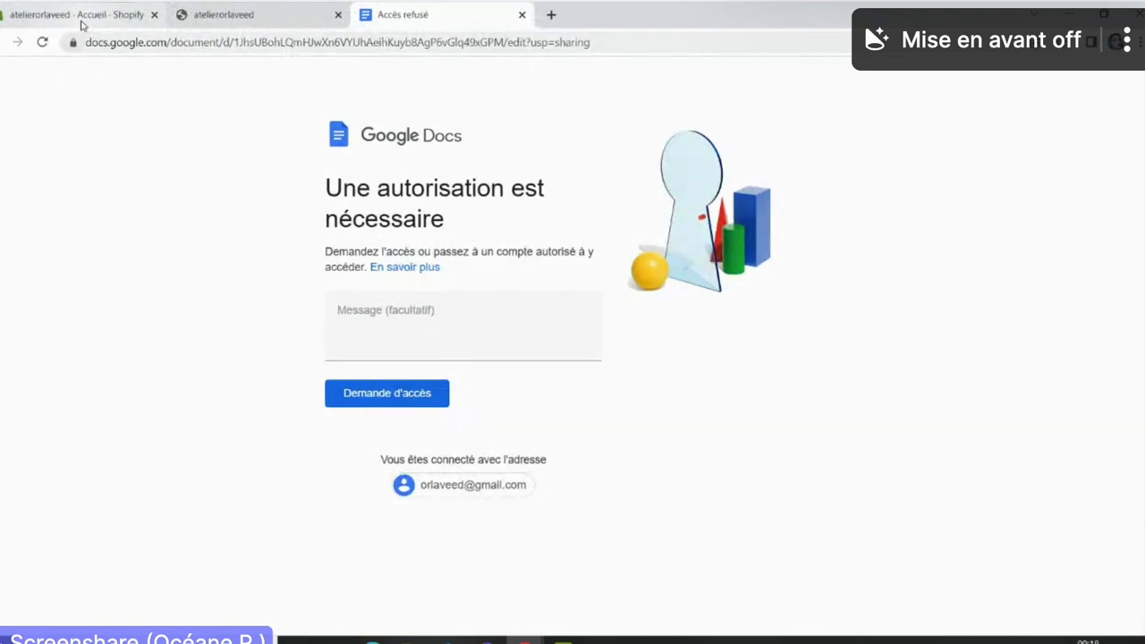
mouse_move(92, 25)
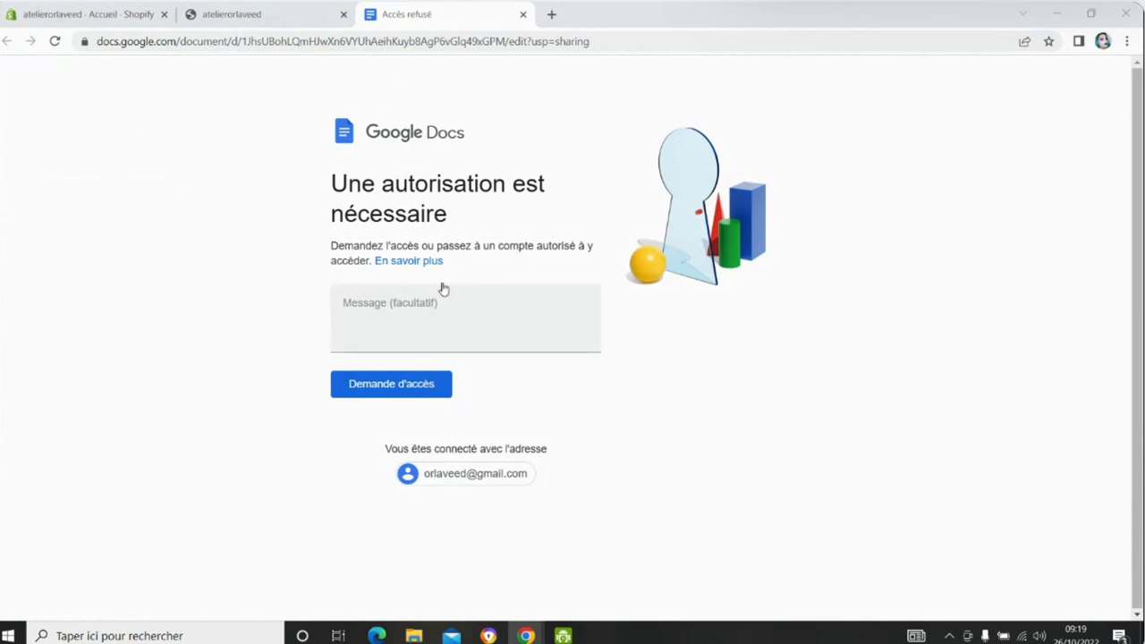
click(125, 7)
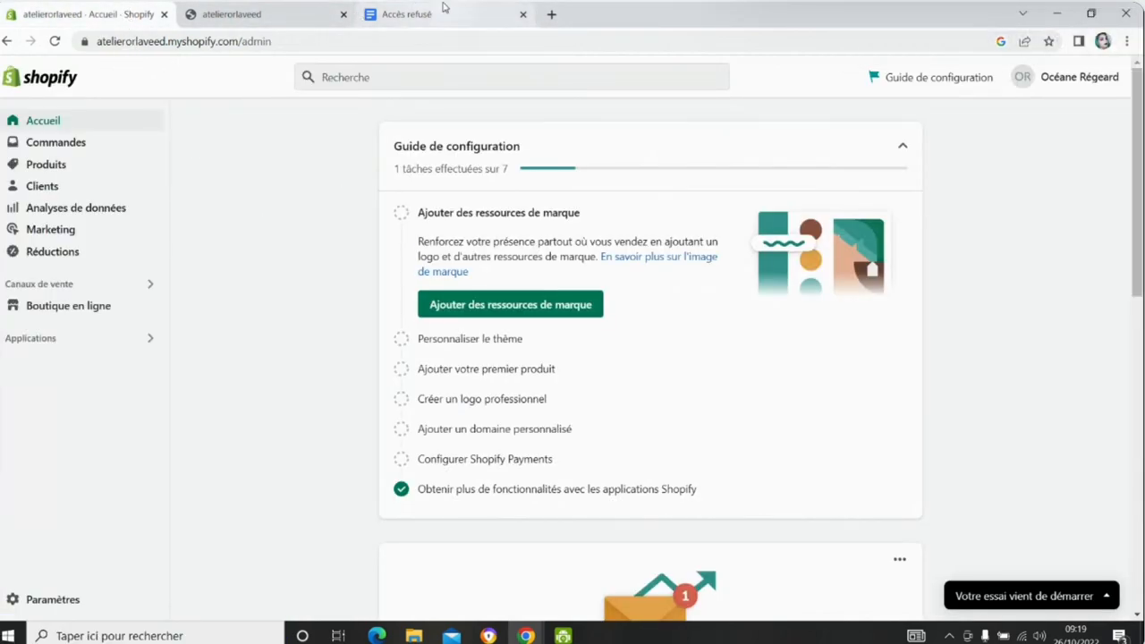
mouse_move(444, 8)
click(393, 14)
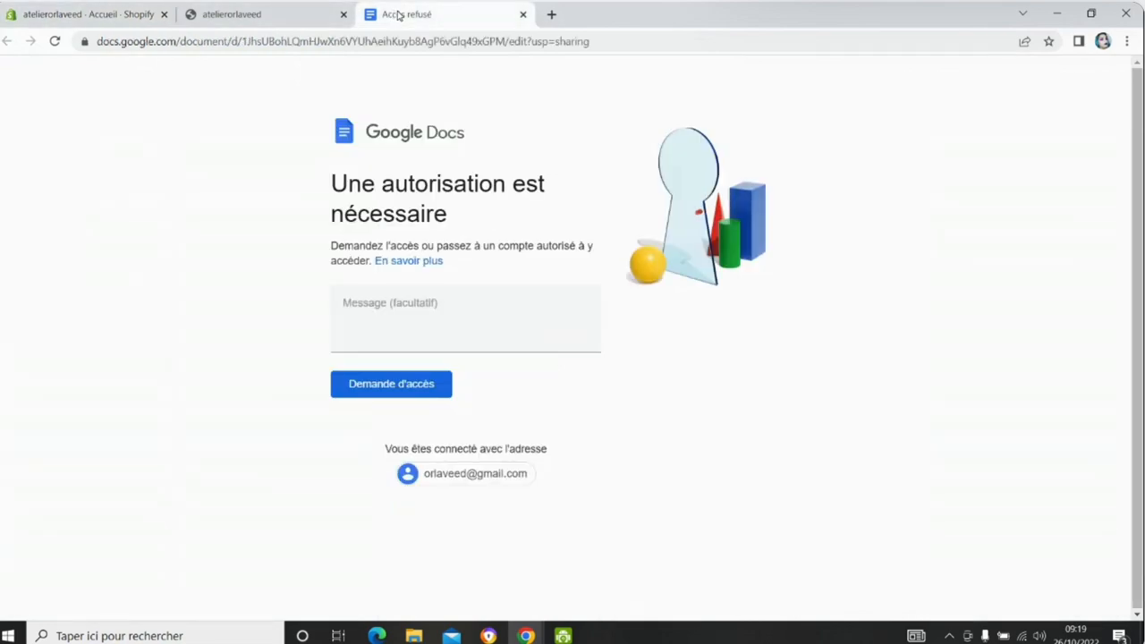
click(483, 481)
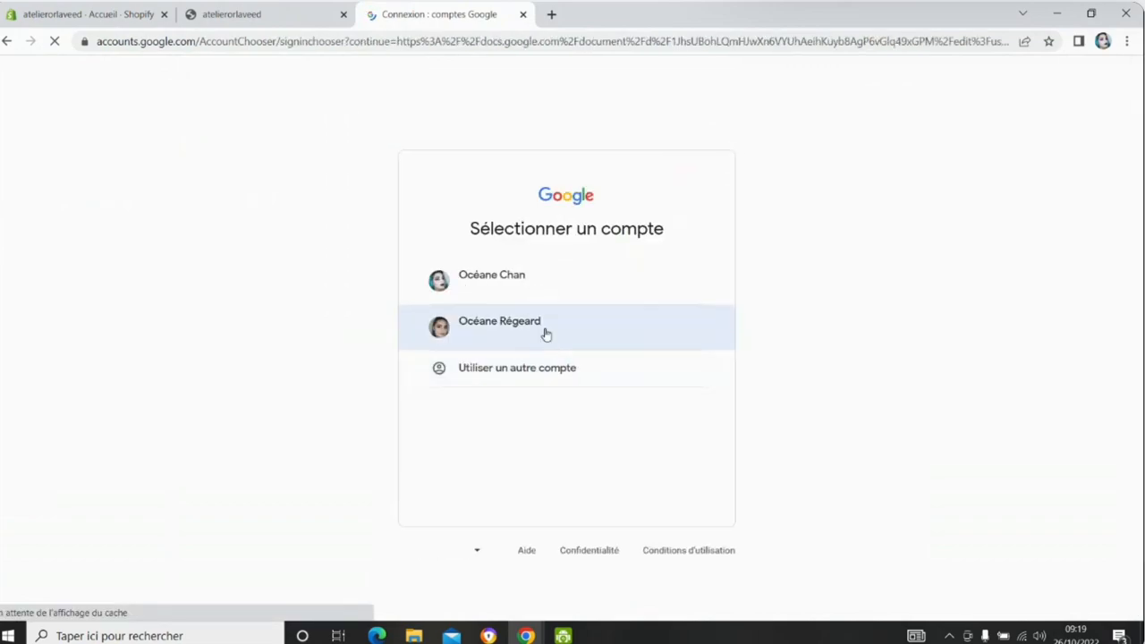
click(545, 332)
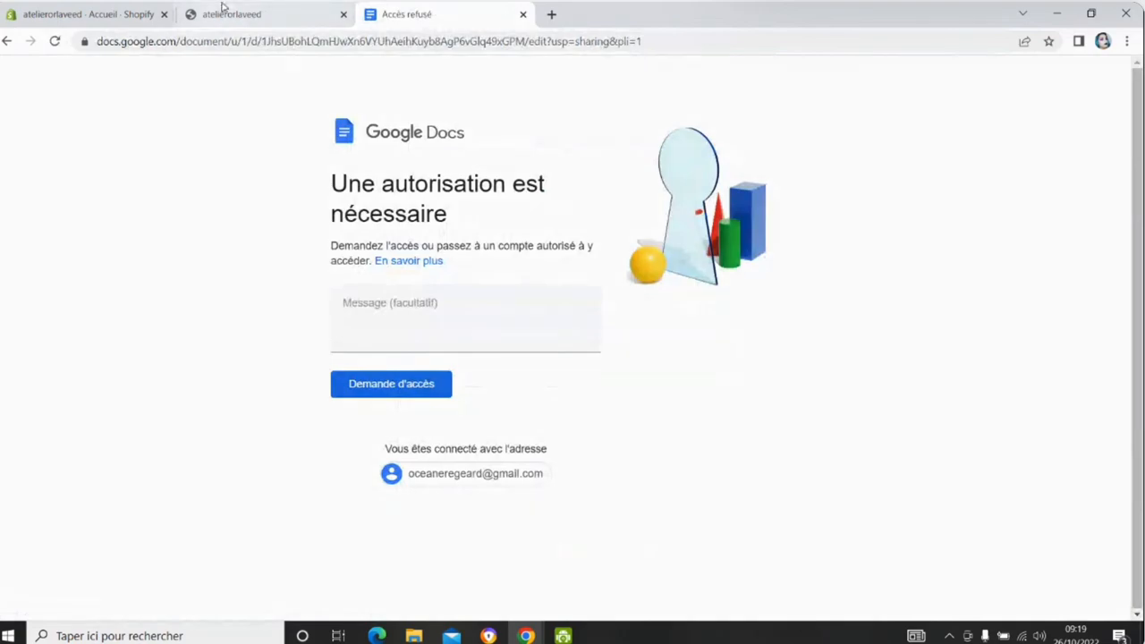
click(215, 10)
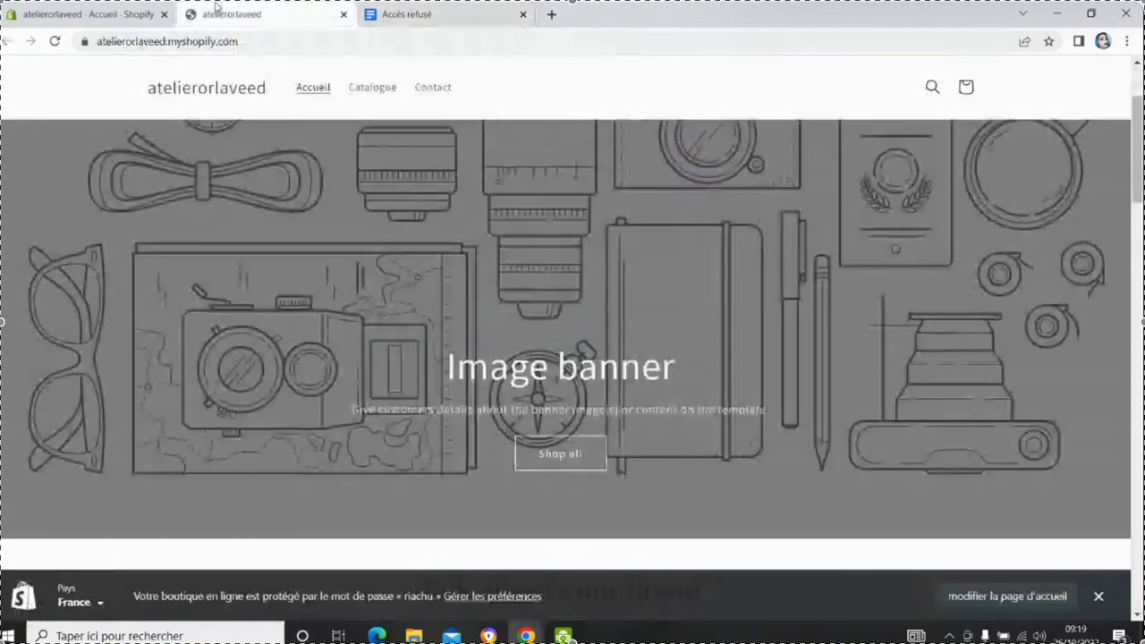